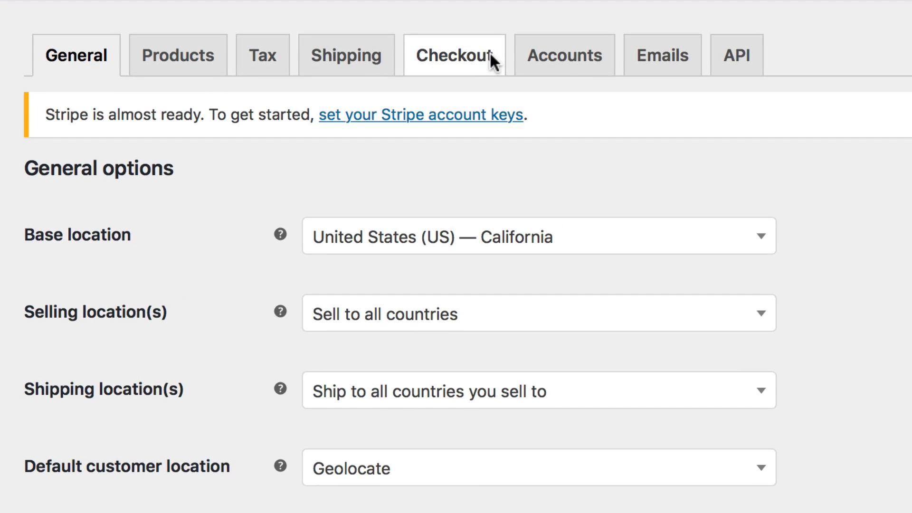
- Open the Stripe gateway settings within the store's checkout settings
left_click(490, 53)
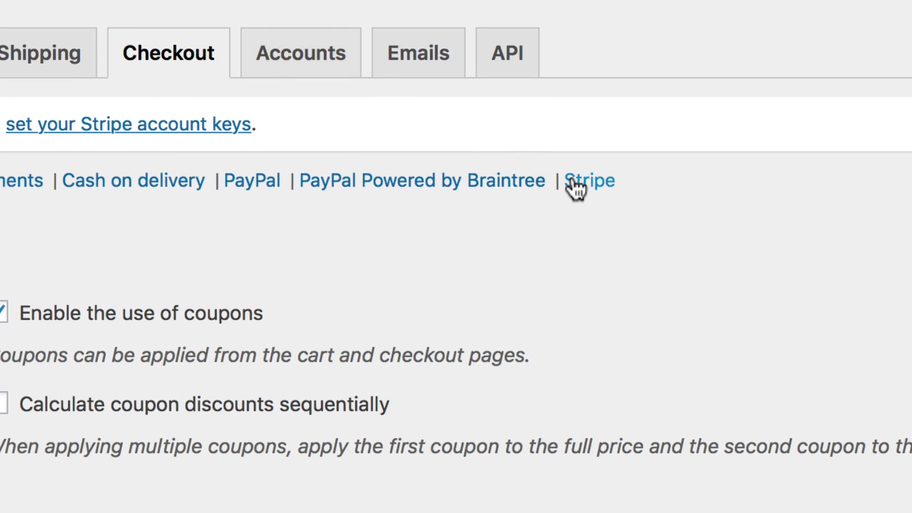
left_click(575, 186)
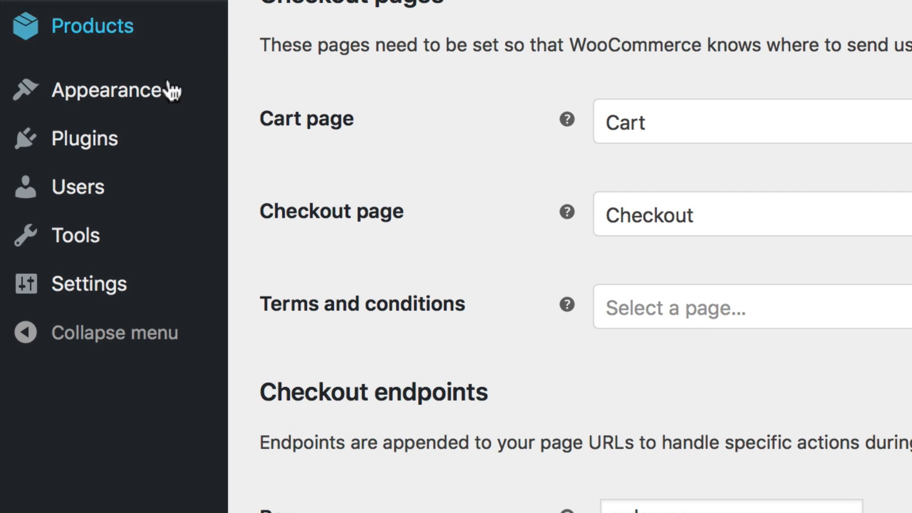
- Find the plugin "WooCommerce Stripe Payment Gateway" by WooCommerce in the plugin directory and install it
mouse_move(82, 411)
left_click(288, 153)
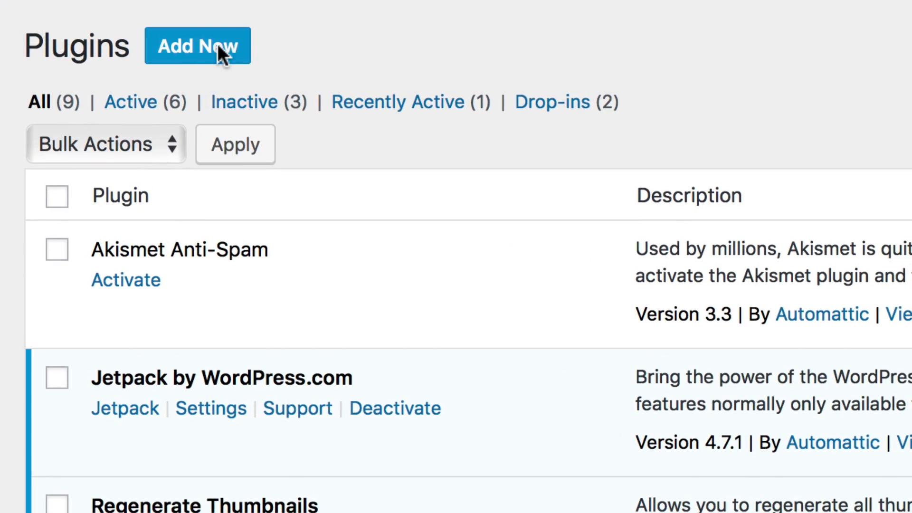
left_click(219, 46)
left_click(696, 62)
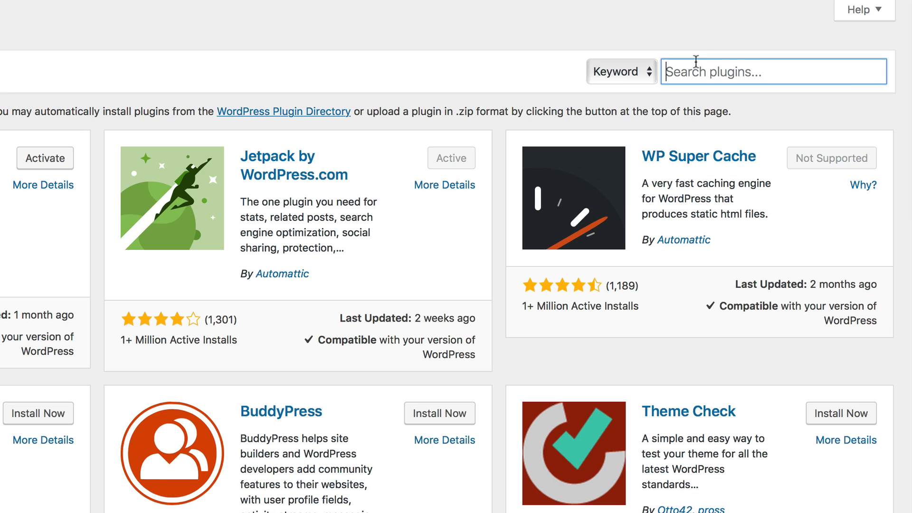
type("WooCommerce Stripe Payment")
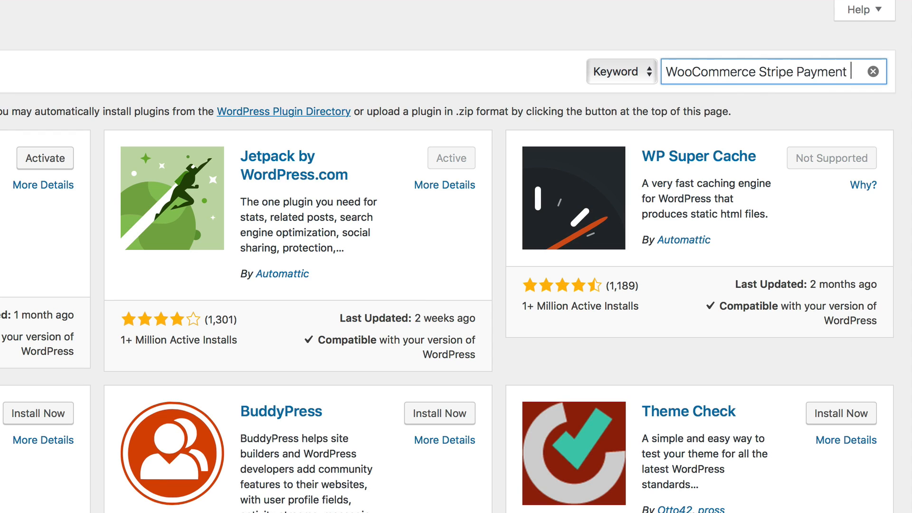
type(" Gateway")
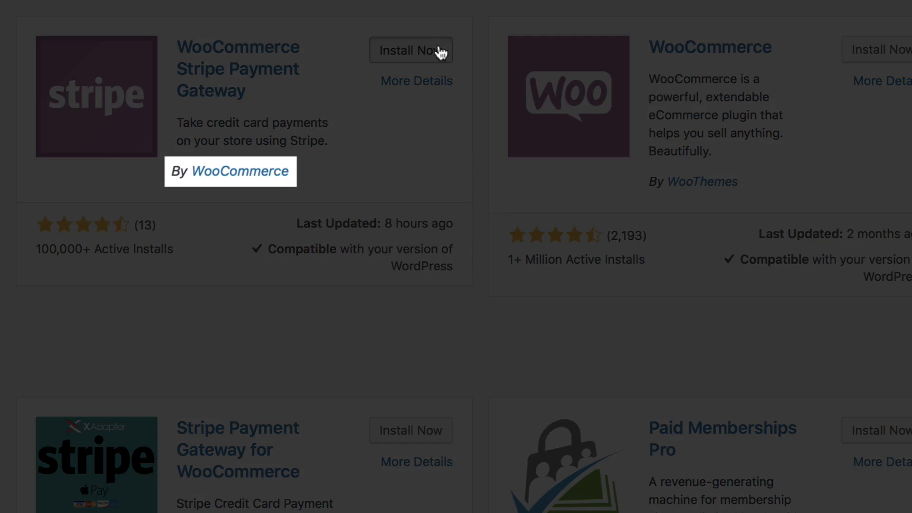
left_click(128, 139)
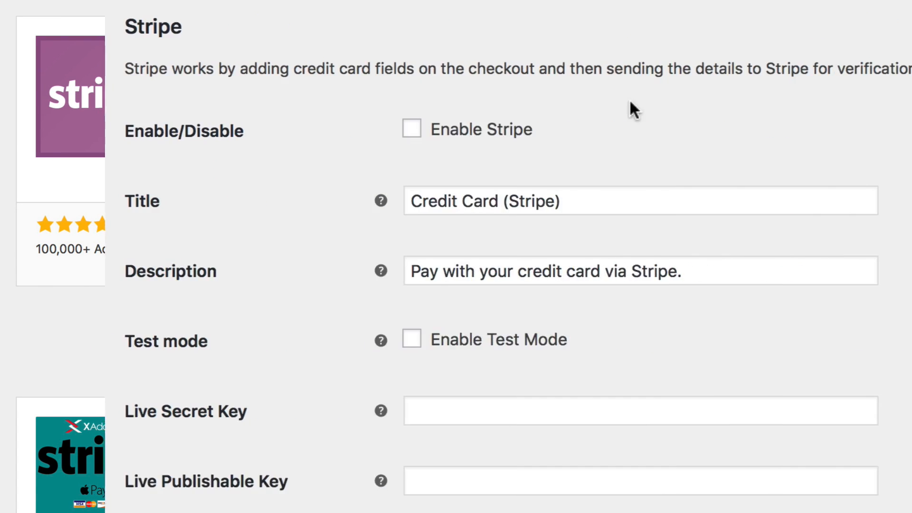
- Enable the Stripe gateway and review its checkout title and description
left_click(392, 142)
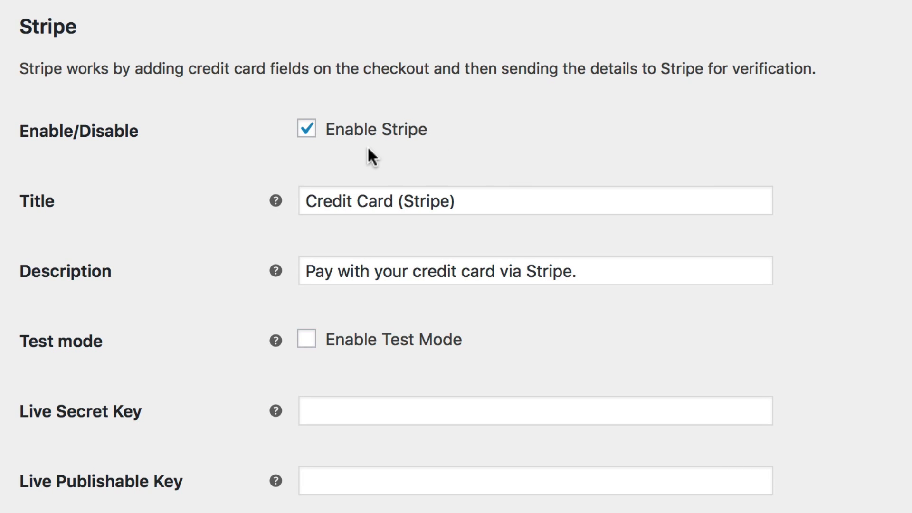
left_click(475, 197)
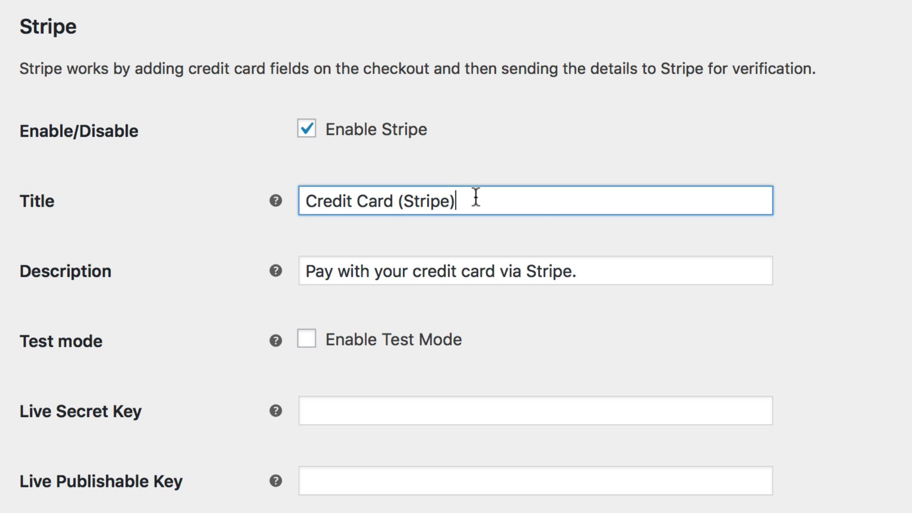
left_click(584, 271)
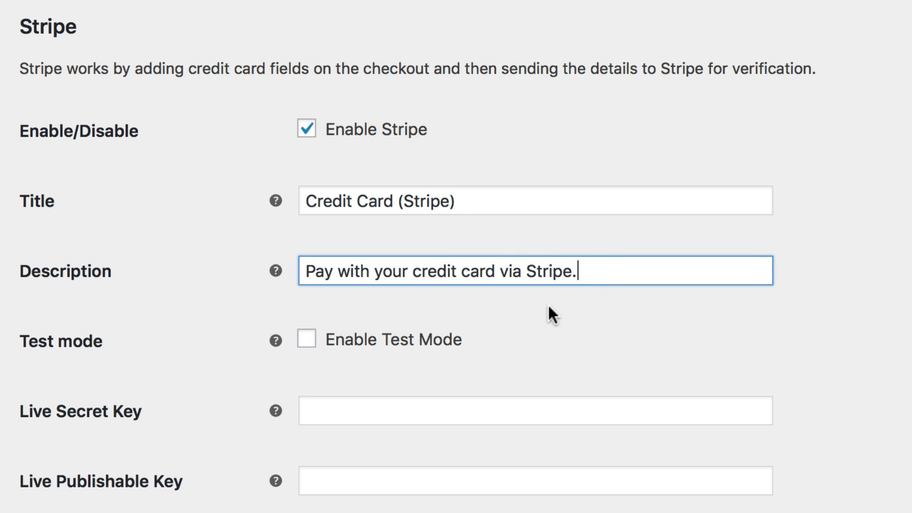
scroll(535, 318, "down", 4)
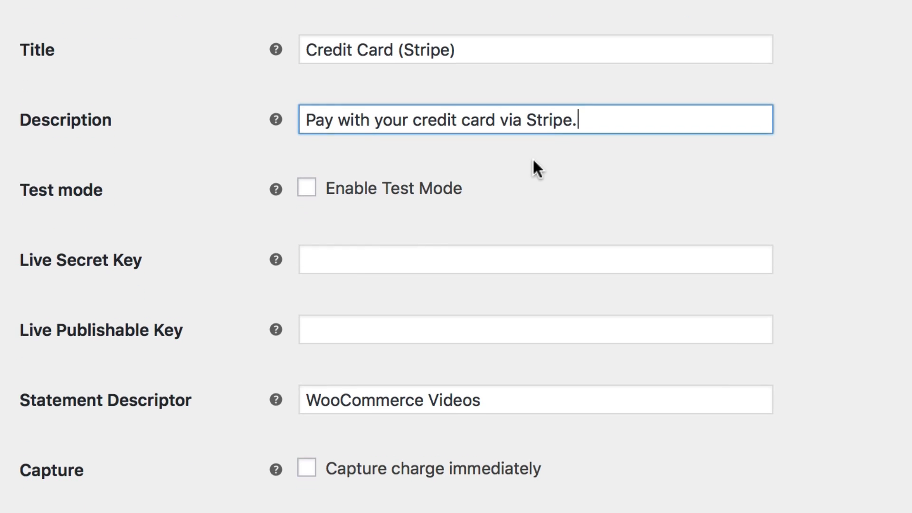
- Turn on test mode and fill in the test secret key and test publishable key from the Stripe dashboard's API page
left_click(443, 180)
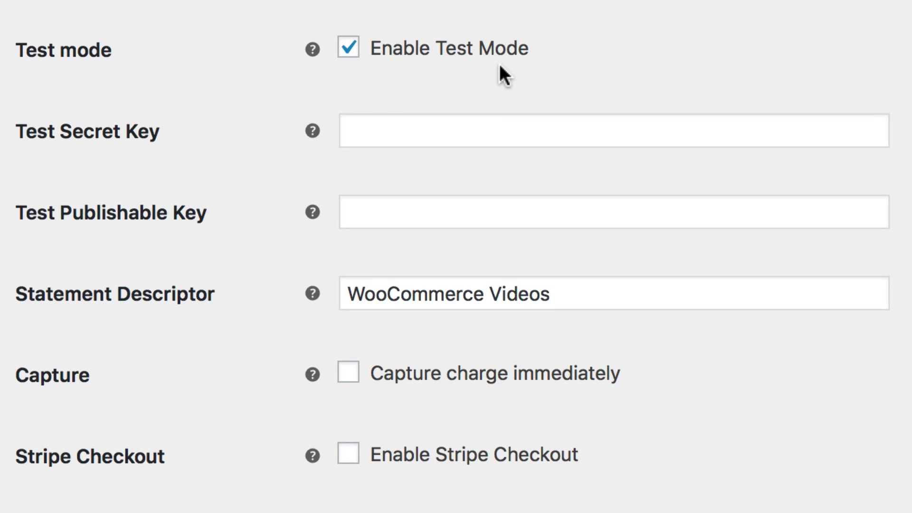
left_click(485, 129)
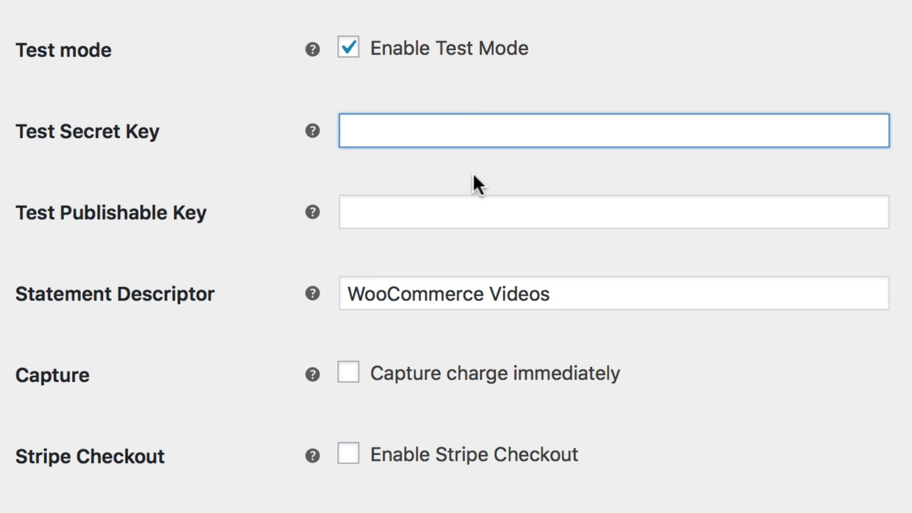
left_click(468, 212)
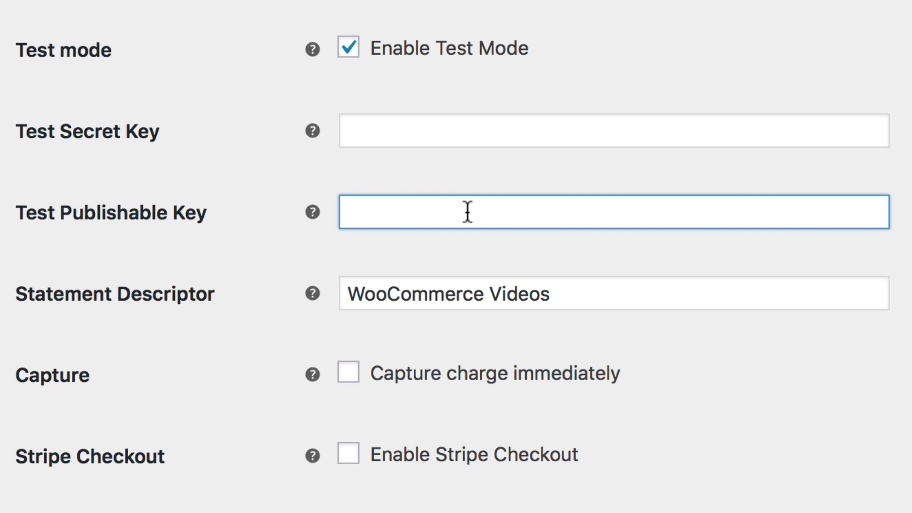
left_click(469, 55)
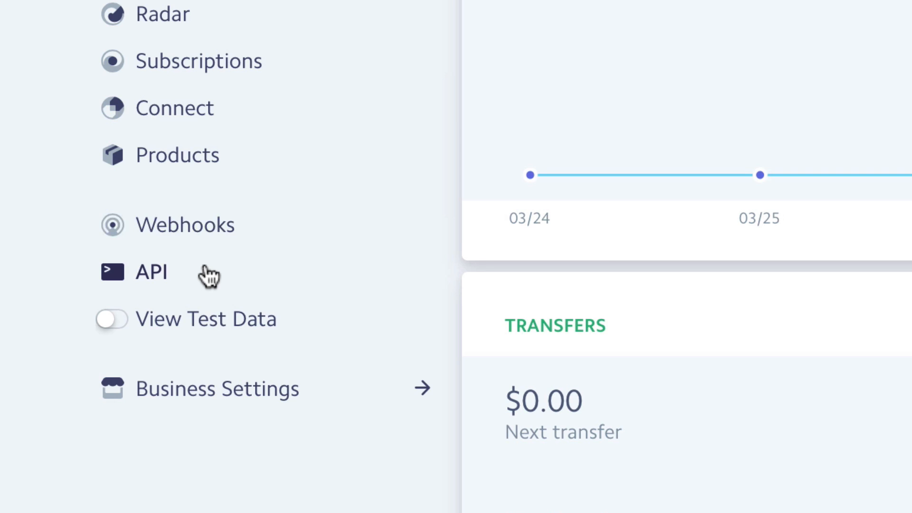
left_click(207, 270)
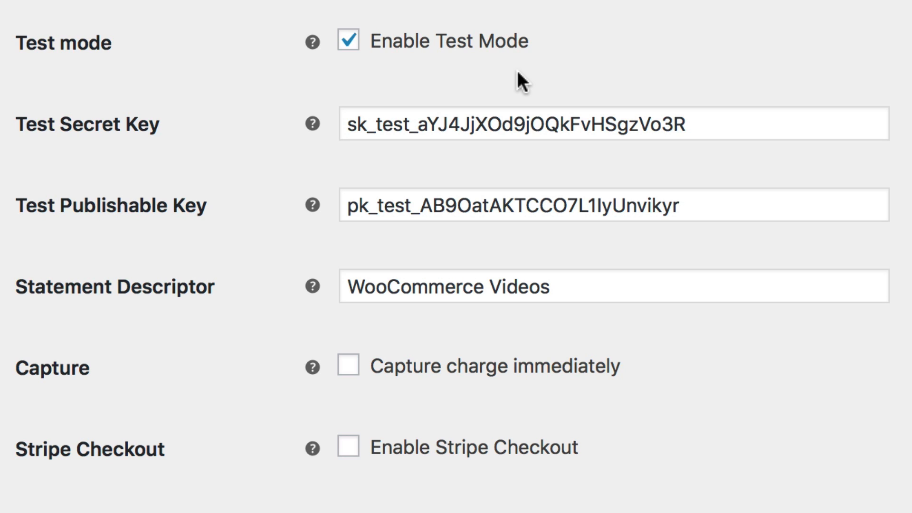
- Turn off test mode to use the live secret and publishable keys, and review the statement descriptor
left_click(470, 48)
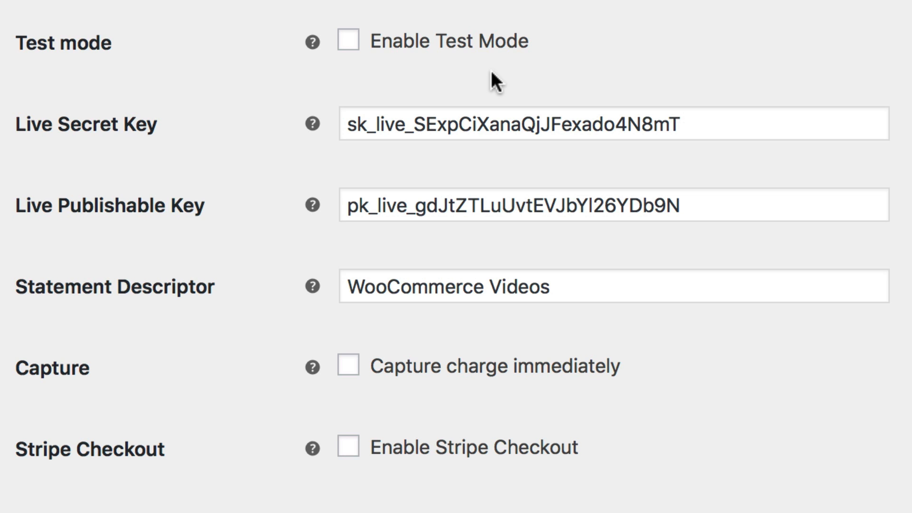
left_click(574, 292)
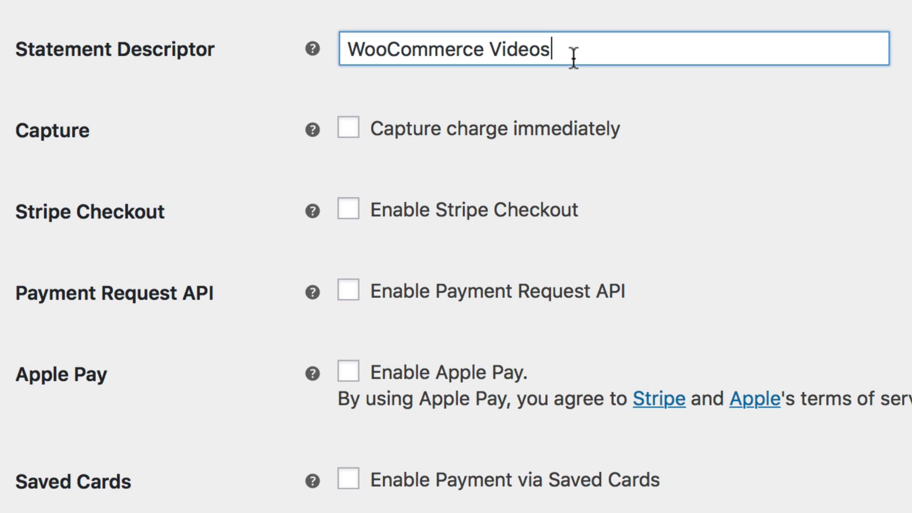
left_click(573, 91)
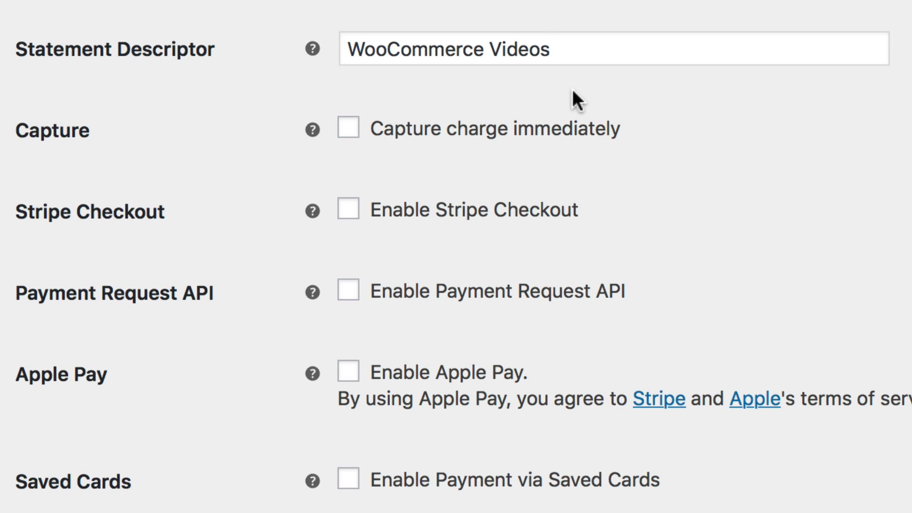
- Enable immediate charge capture and Stripe Checkout
left_click(557, 131)
left_click(496, 213)
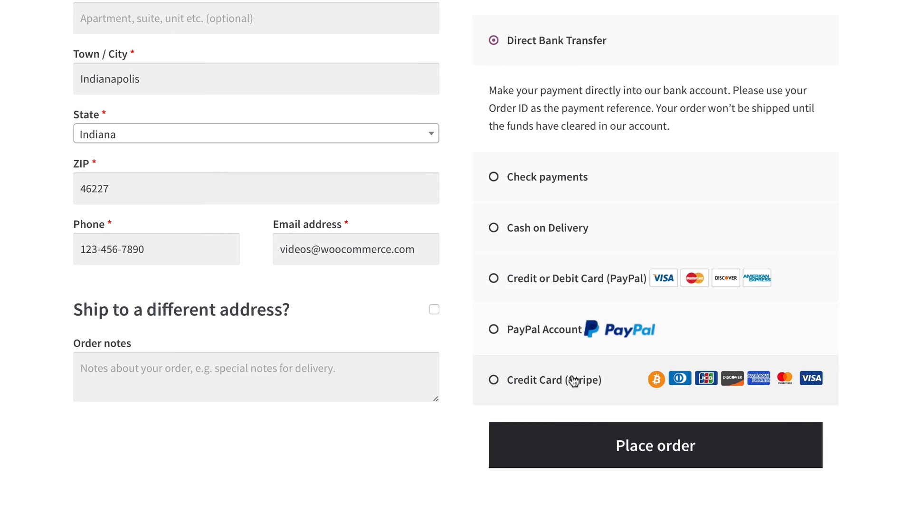
- On the store's checkout page, choose Credit Card (Stripe) as the payment method and continue to payment
left_click(576, 380)
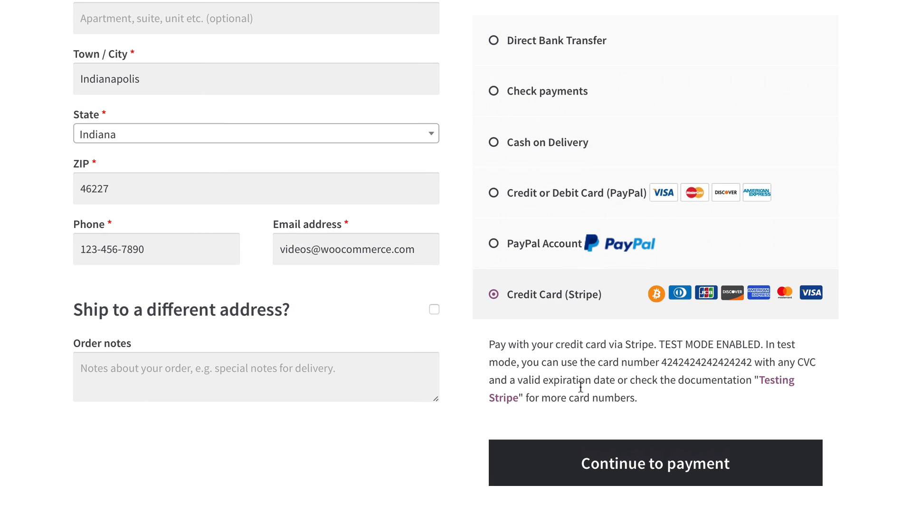
left_click(622, 459)
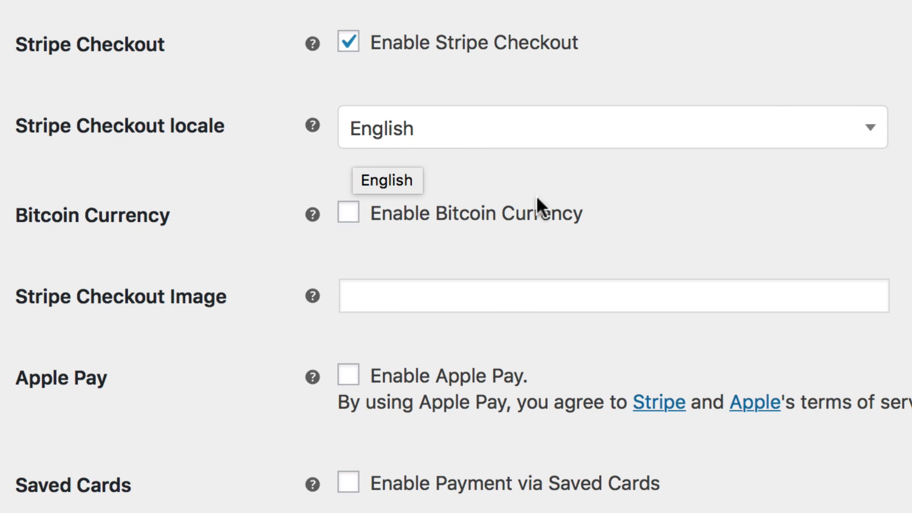
- In the Stripe gateway settings, enable Bitcoin currency and Apple Pay
left_click(515, 224)
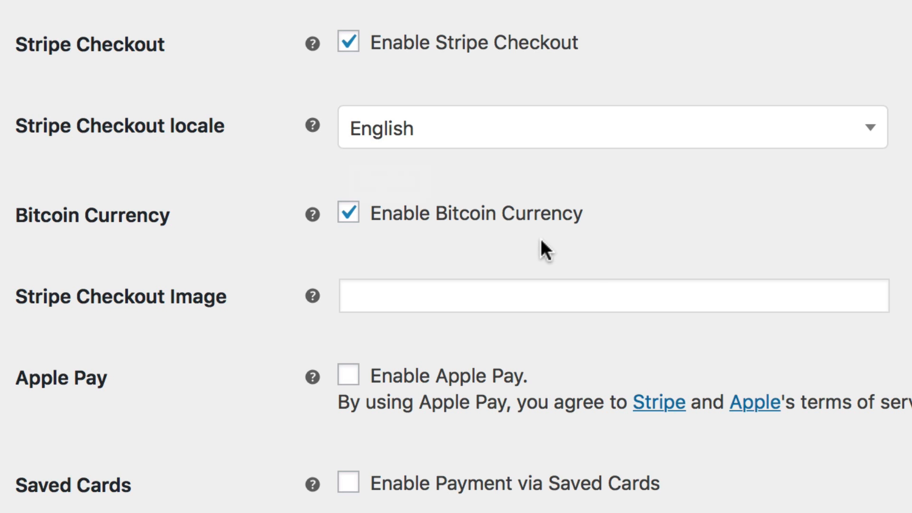
scroll(588, 264, "down", 3)
left_click(585, 199)
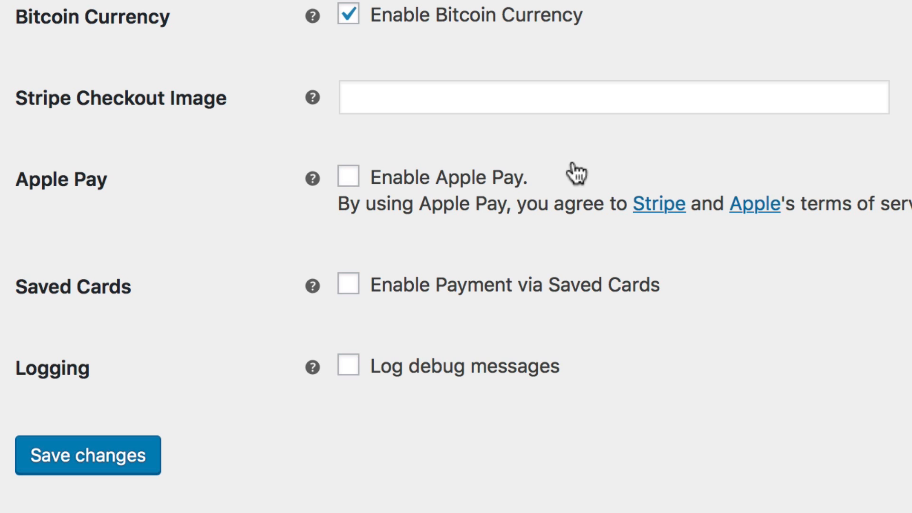
left_click(417, 184)
- Check the available Apple Pay button styles, leaving Black selected
scroll(417, 184, "down", 5)
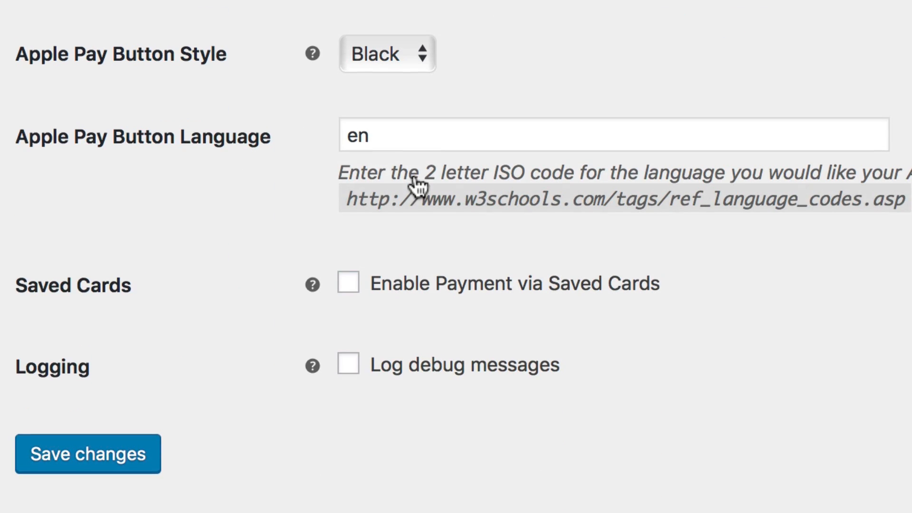
left_click(416, 68)
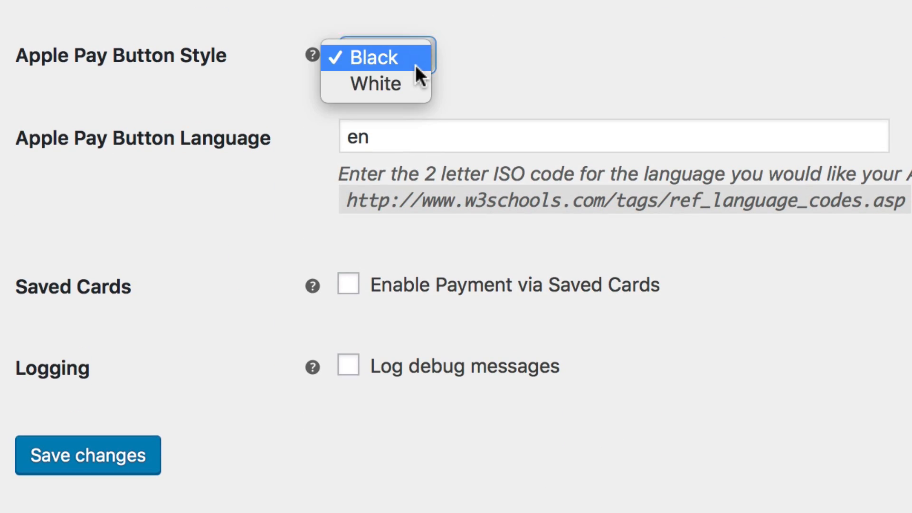
left_click(450, 92)
- In the Stripe dashboard's Apple Pay settings for payments, add the web domain woocommercecore.mystagingwebsite.com
left_click(263, 258)
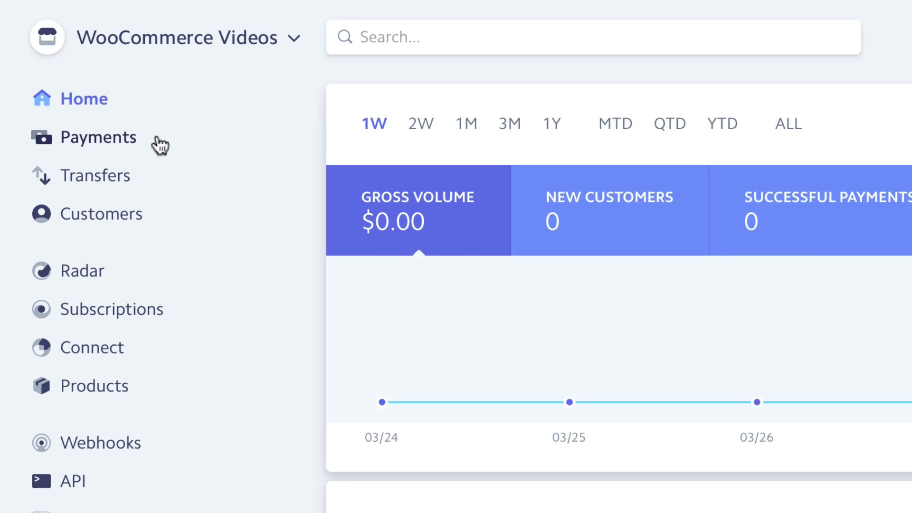
left_click(90, 76)
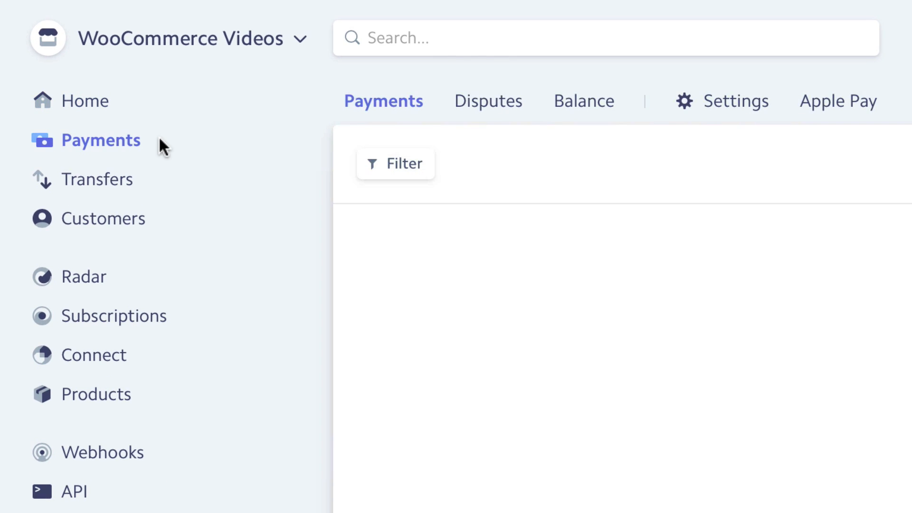
left_click(859, 108)
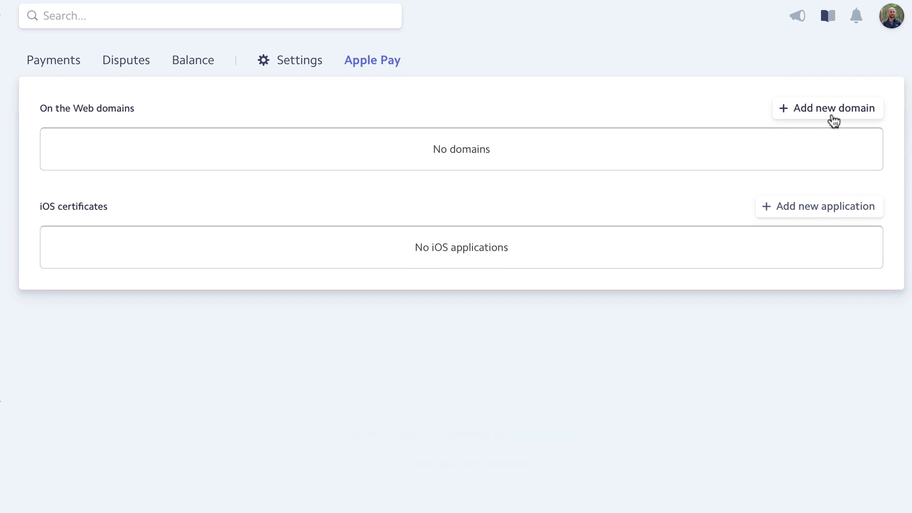
left_click(827, 121)
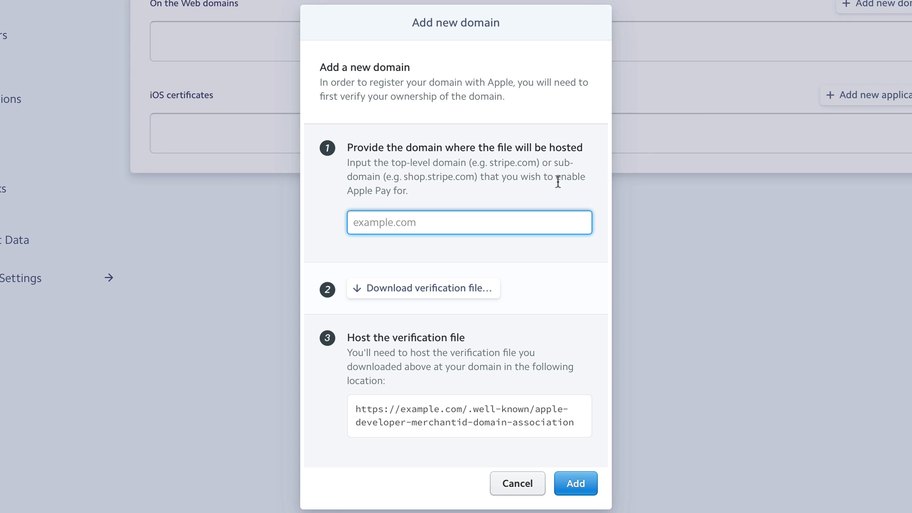
type("woocommercecore.mystagingwebsite.com")
left_click(503, 250)
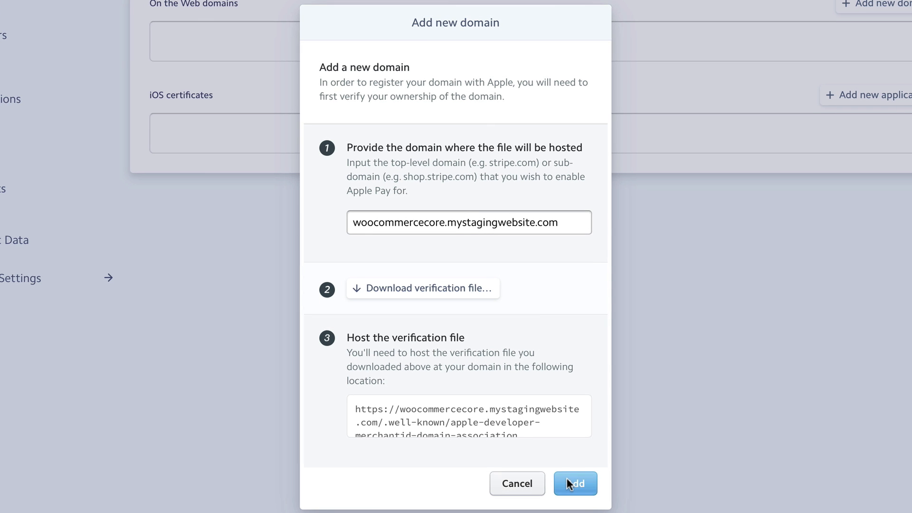
left_click(570, 484)
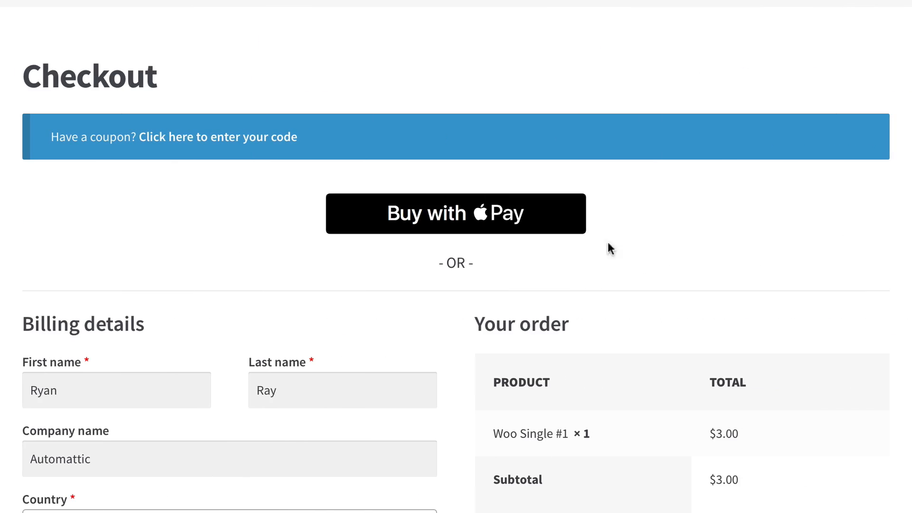
- On the store's checkout page, start a purchase with Apple Pay
left_click(545, 227)
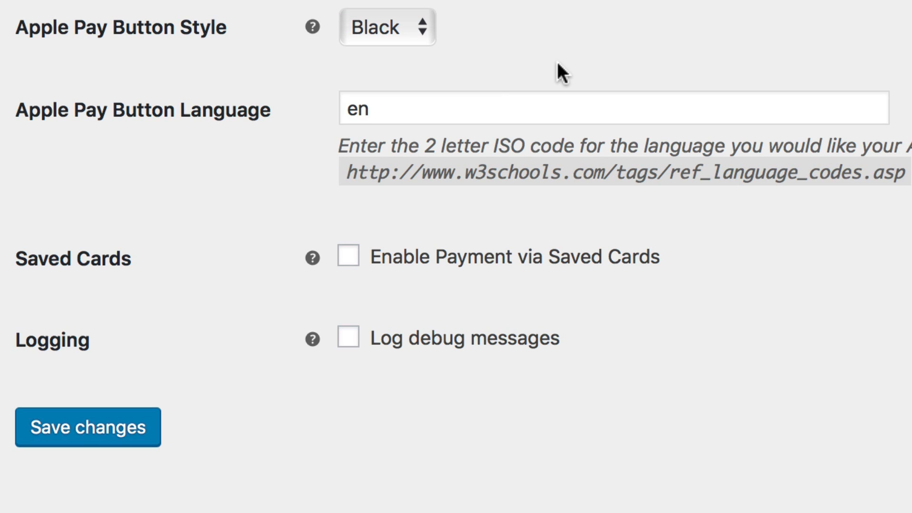
- Enable payment via saved cards and debug message logging, and save the Stripe gateway settings
left_click(508, 260)
left_click(485, 348)
left_click(119, 438)
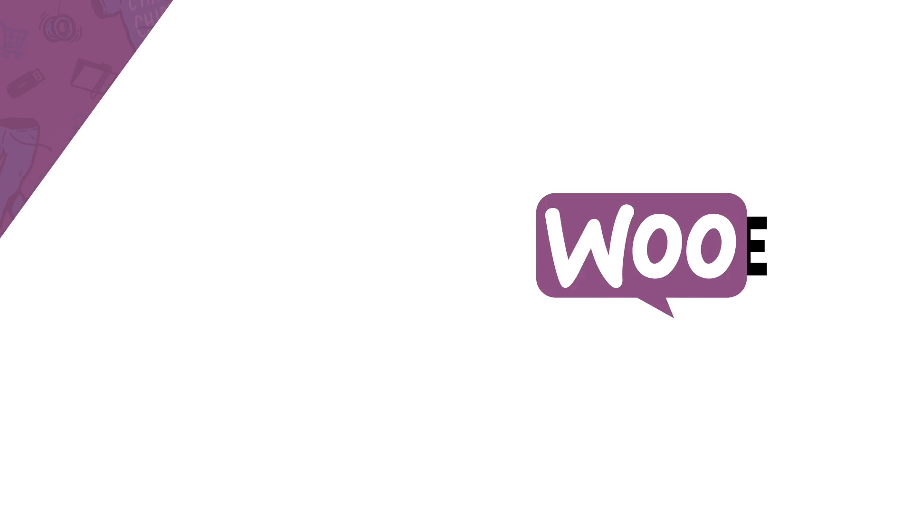